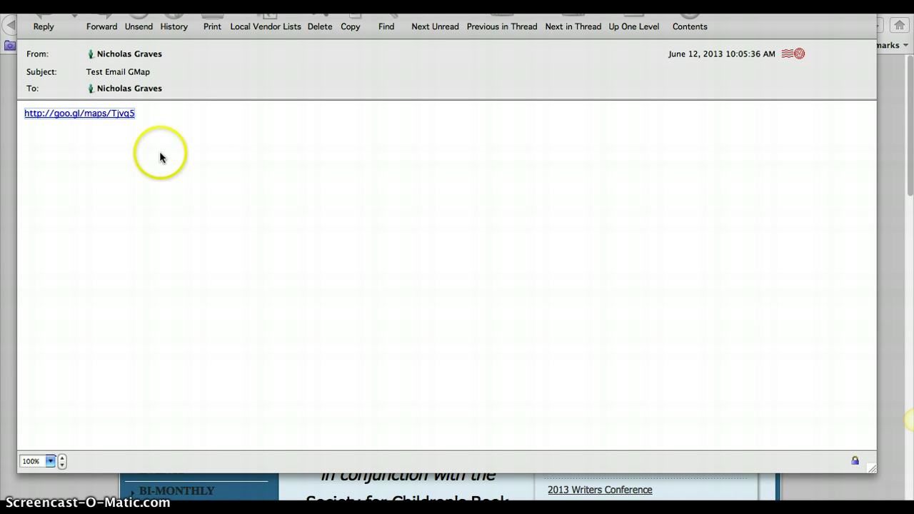
- Open the goo.gl/maps link in the Test Email GMap message to view the shared map
left_click(100, 120)
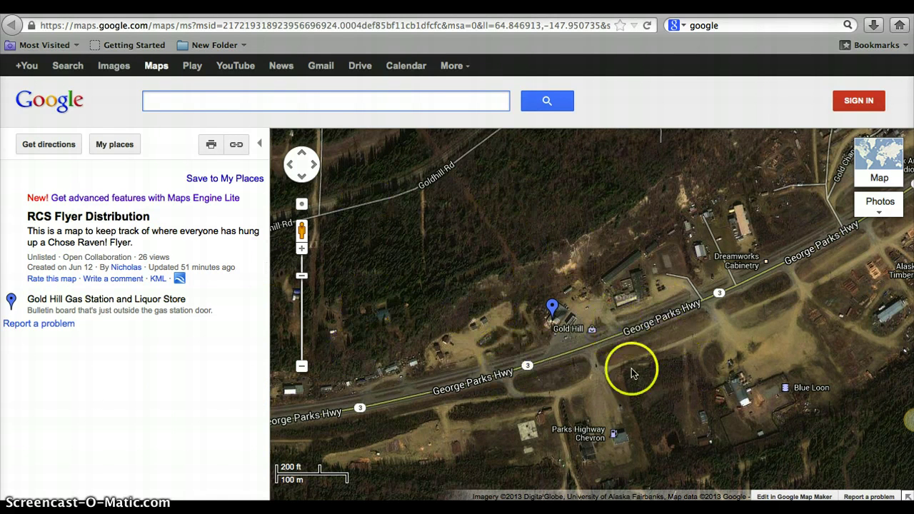
- Pan the satellite map to center the Gold Hill pin beside George Parks Hwy
left_click_drag(691, 353, 616, 329)
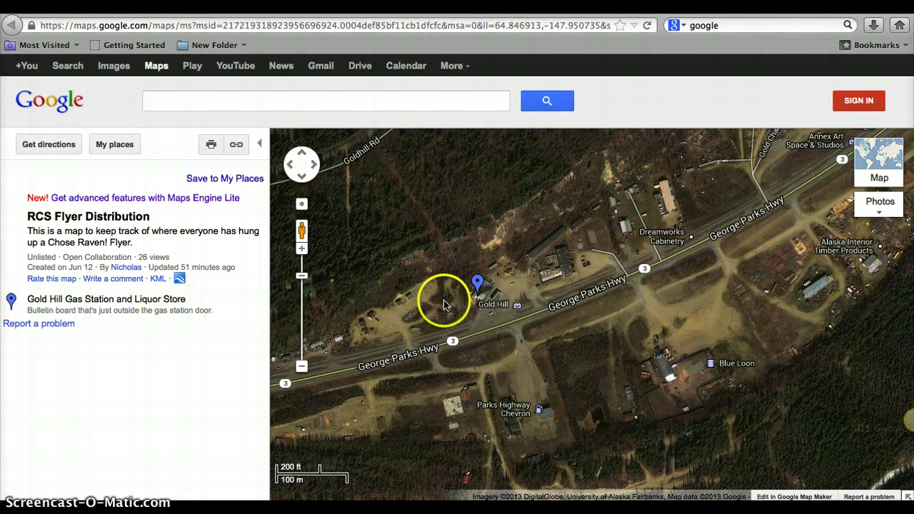
mouse_move(486, 307)
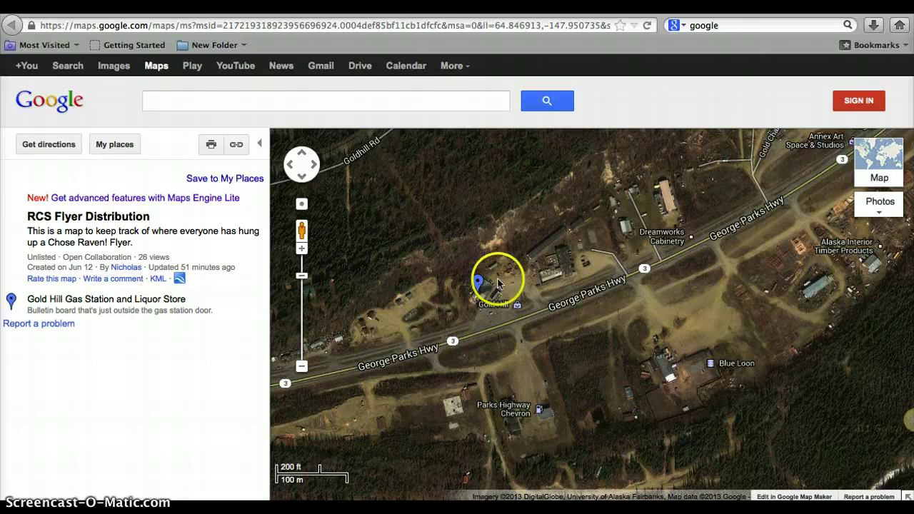
left_click(479, 283)
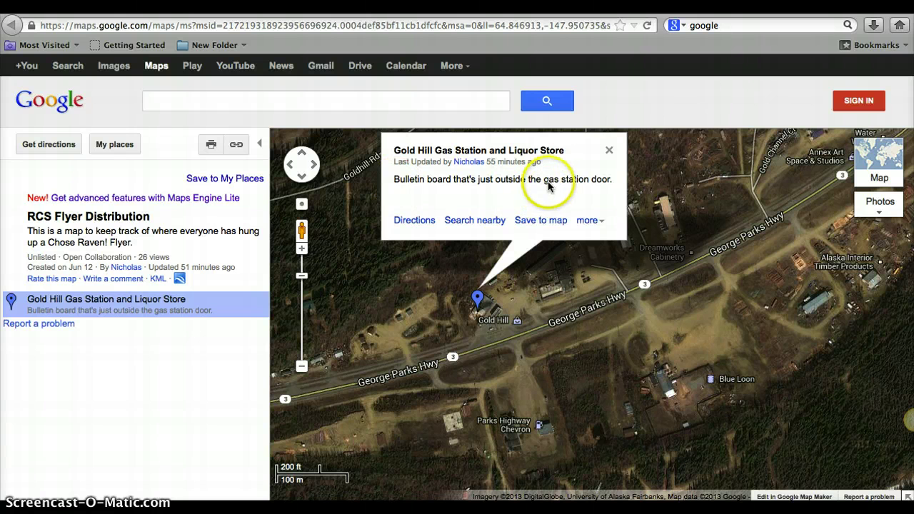
left_click(608, 149)
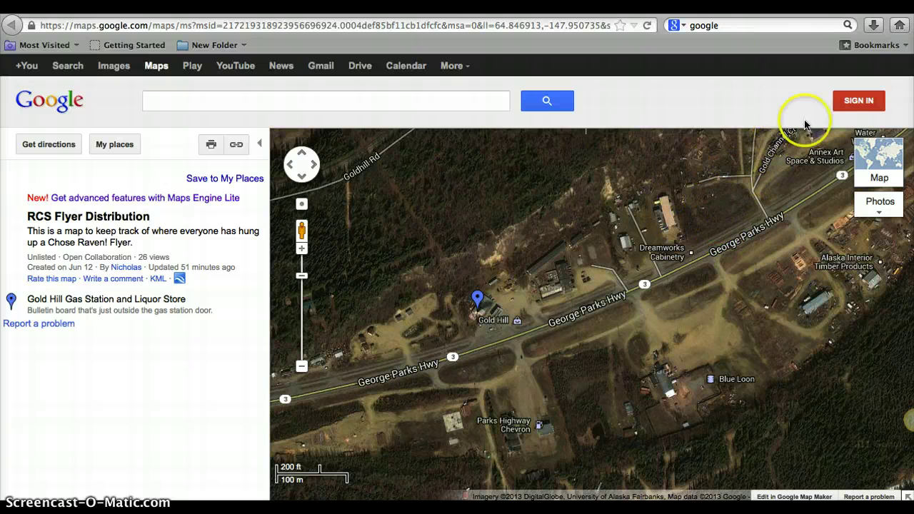
- Sign in to Google Maps with a different Google account's email address and password
left_click(862, 101)
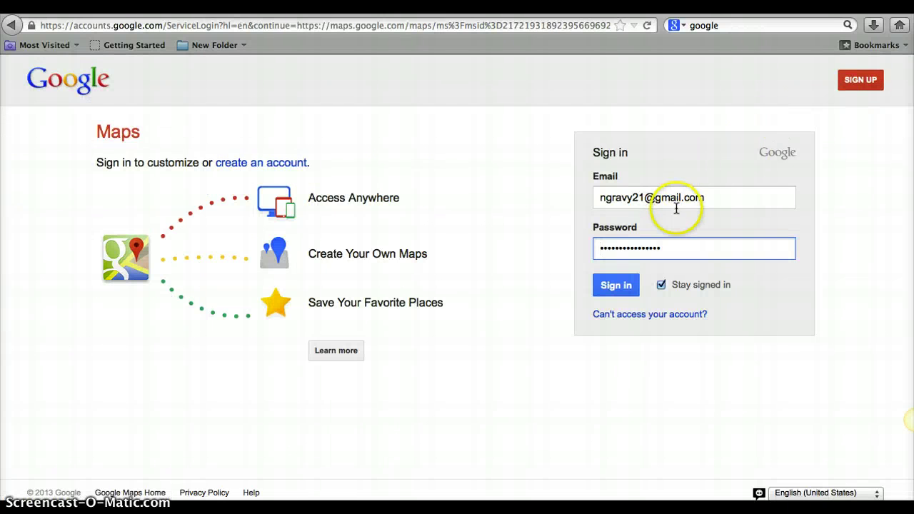
triple_click(673, 198)
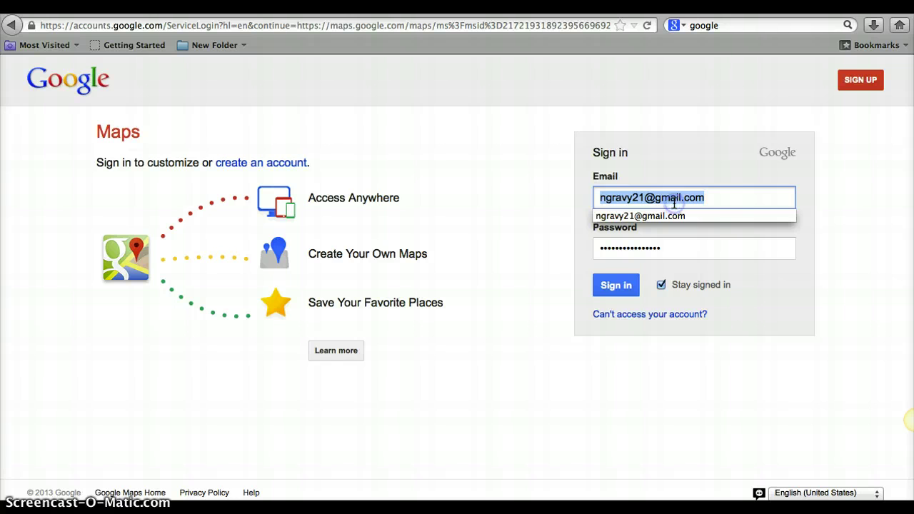
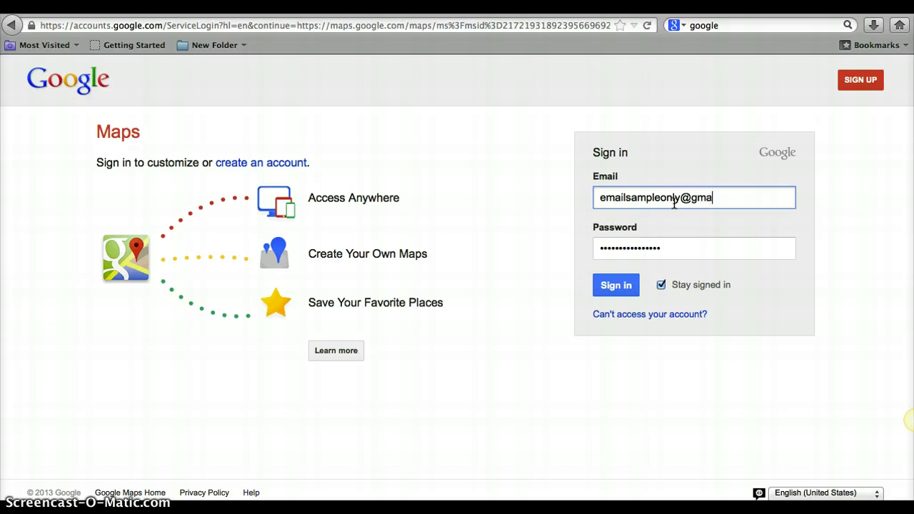
left_click(614, 285)
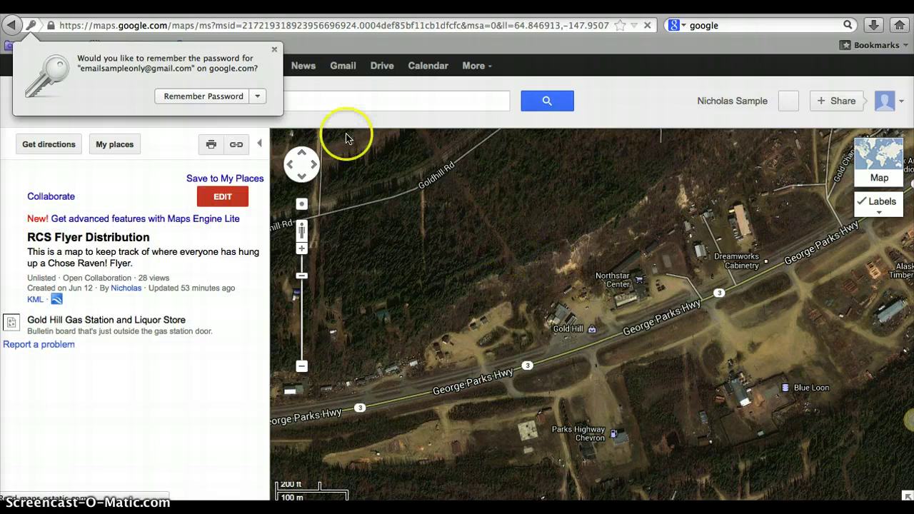
- Dismiss the remember-password offer, check road view, return to satellite, and zoom out
left_click(274, 49)
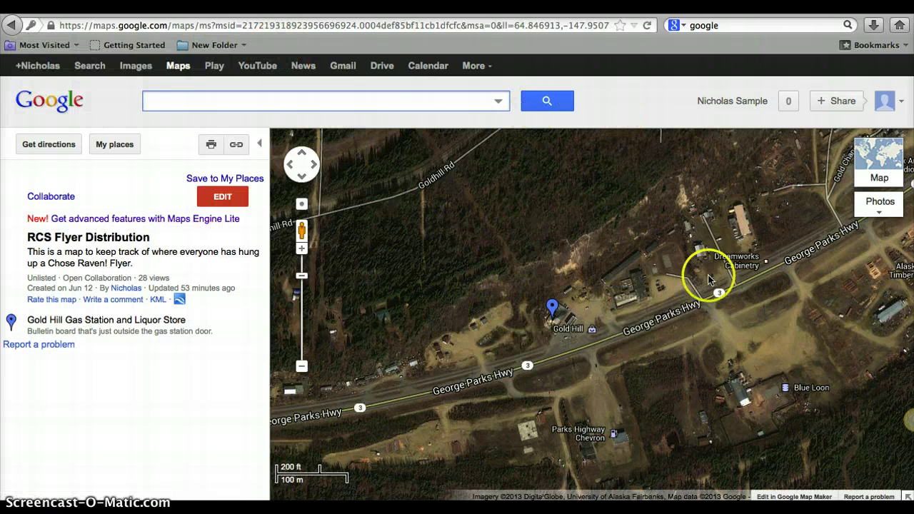
mouse_move(701, 318)
left_mouse_down()
mouse_move(593, 316)
mouse_move(684, 287)
left_mouse_up()
left_click(564, 241)
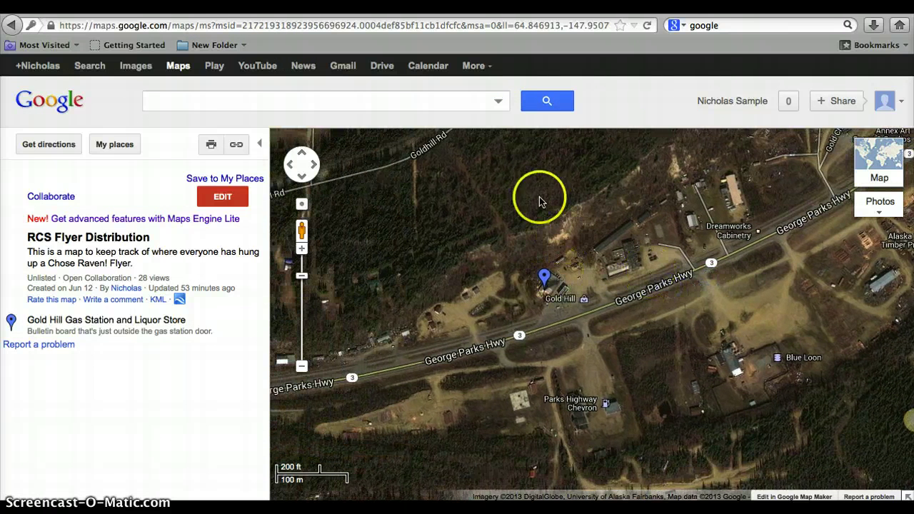
mouse_move(877, 163)
left_click(879, 156)
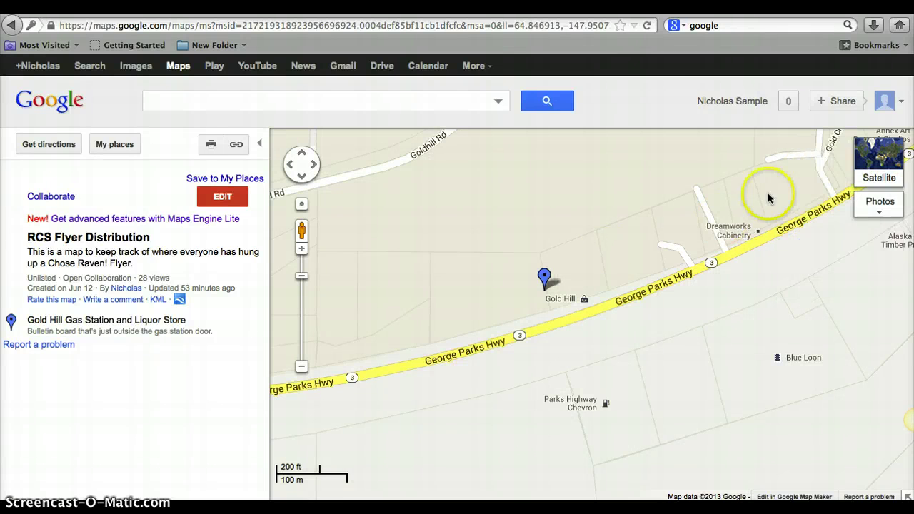
left_click(887, 164)
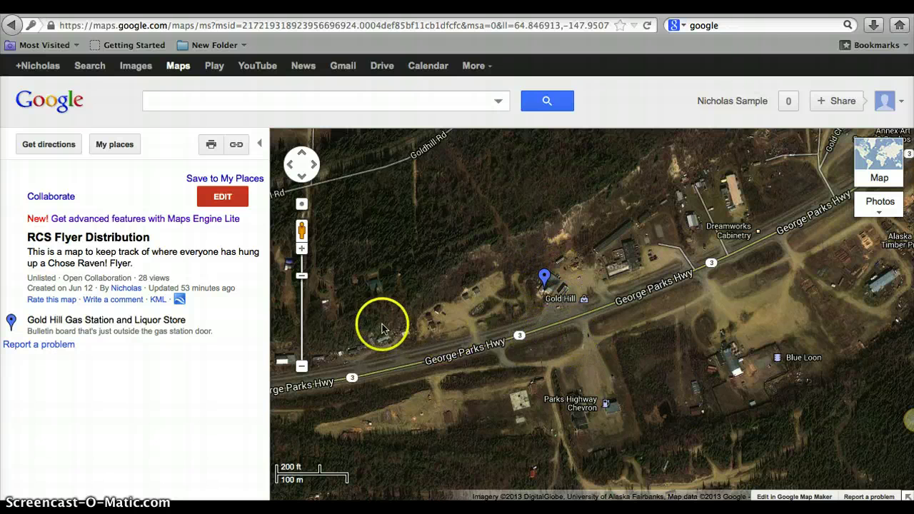
scroll(641, 343, "down", 3)
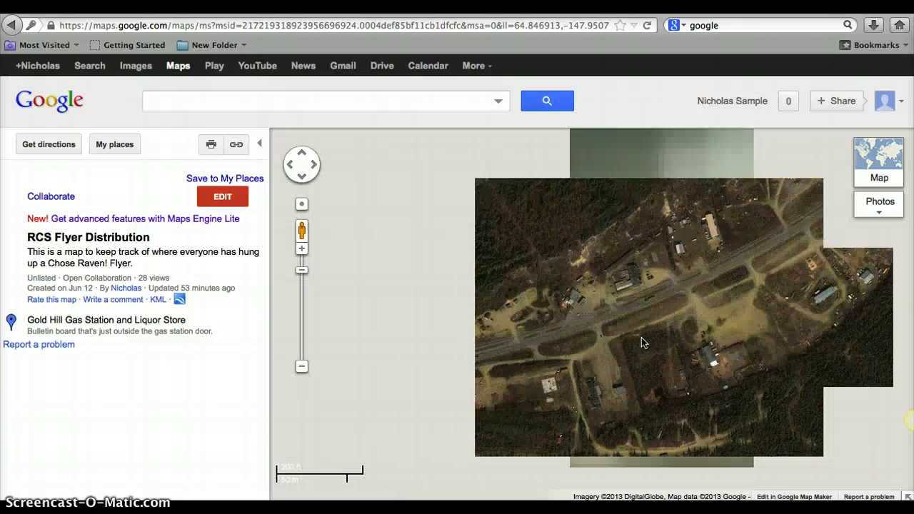
scroll(612, 332, "down", 3)
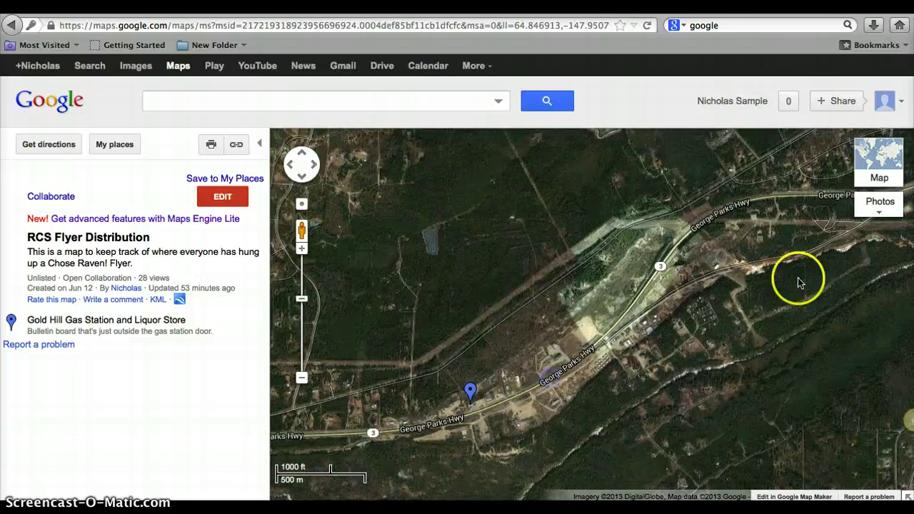
- Pan east across Fairbanks to the Johansen Expy and Steese Hwy area
left_click_drag(798, 282, 537, 300)
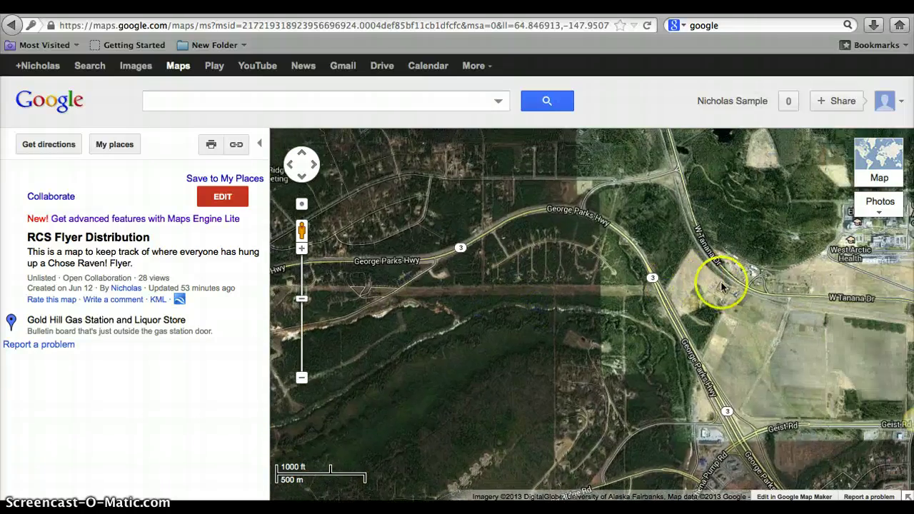
left_click_drag(570, 264, 342, 271)
left_click_drag(857, 285, 625, 293)
left_click_drag(751, 340, 568, 335)
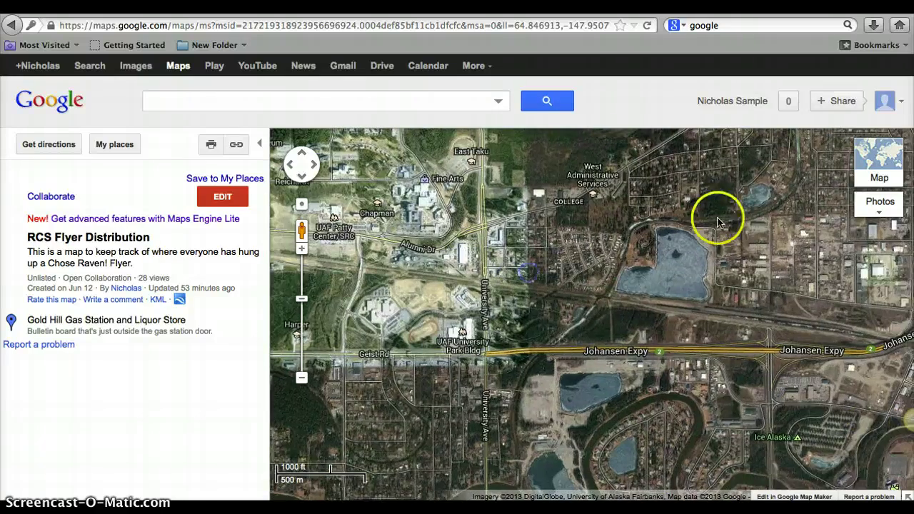
left_click_drag(751, 295, 581, 295)
left_click_drag(775, 249, 614, 249)
left_click_drag(802, 352, 628, 250)
left_click_drag(778, 348, 723, 237)
left_click_drag(771, 318, 735, 354)
left_click_drag(799, 231, 723, 326)
left_click_drag(863, 290, 755, 284)
- Zoom in to 200 ft scale centered on the Fred Meyer store off Helmericks Ave
double_click(699, 251)
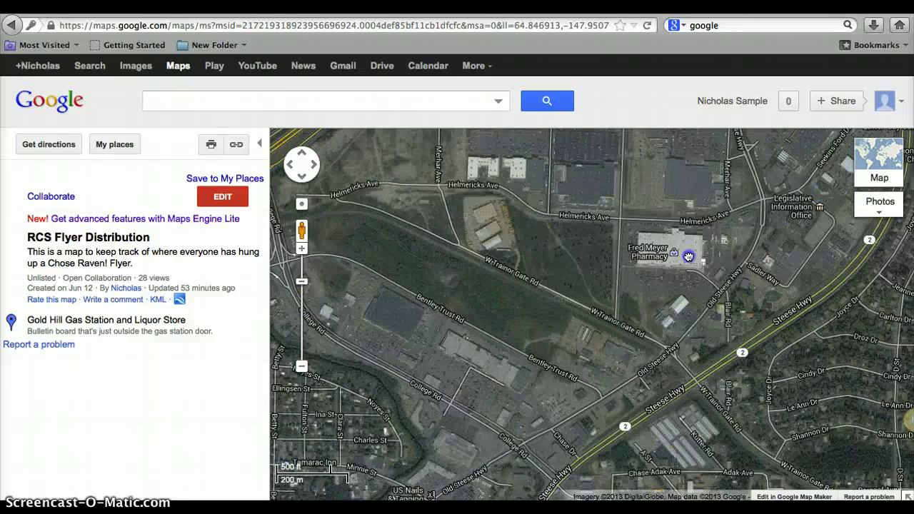
double_click(687, 256)
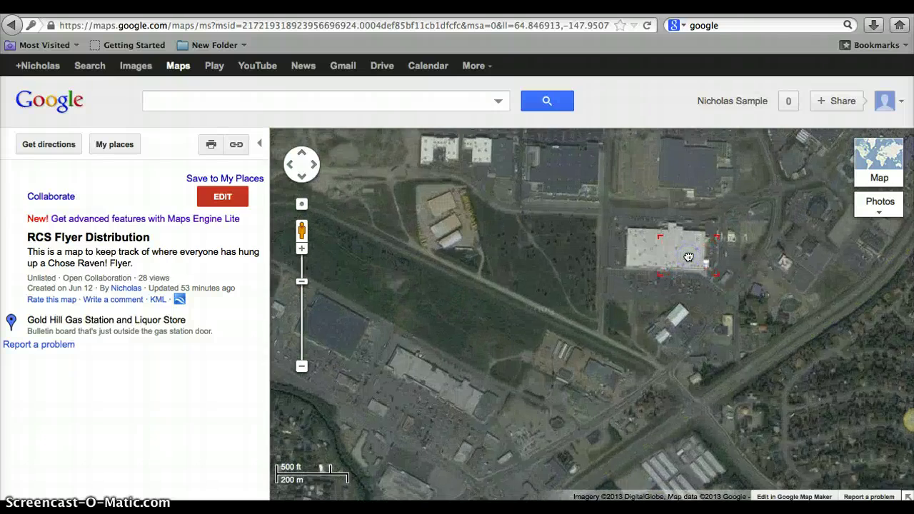
left_click_drag(659, 231, 692, 269)
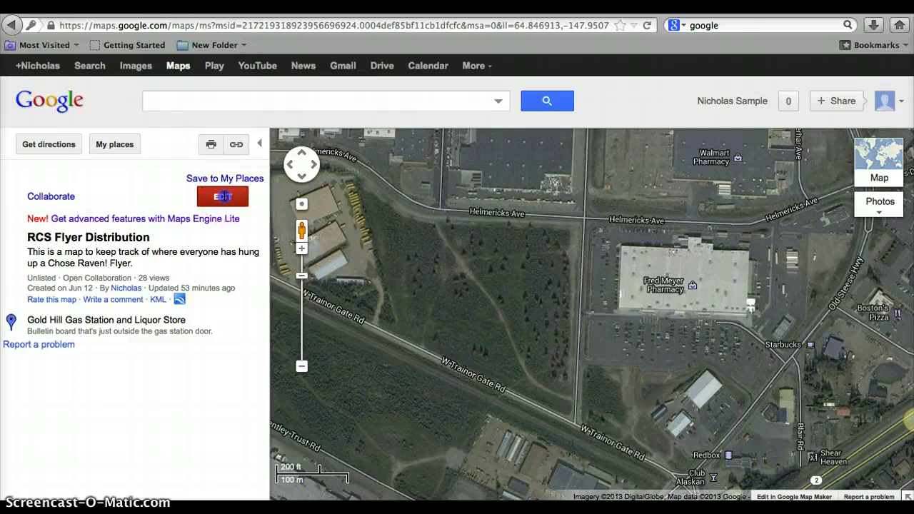
- Start editing the map, then delete the Placemark 2 dropped by mistake near Walmart
left_click(223, 196)
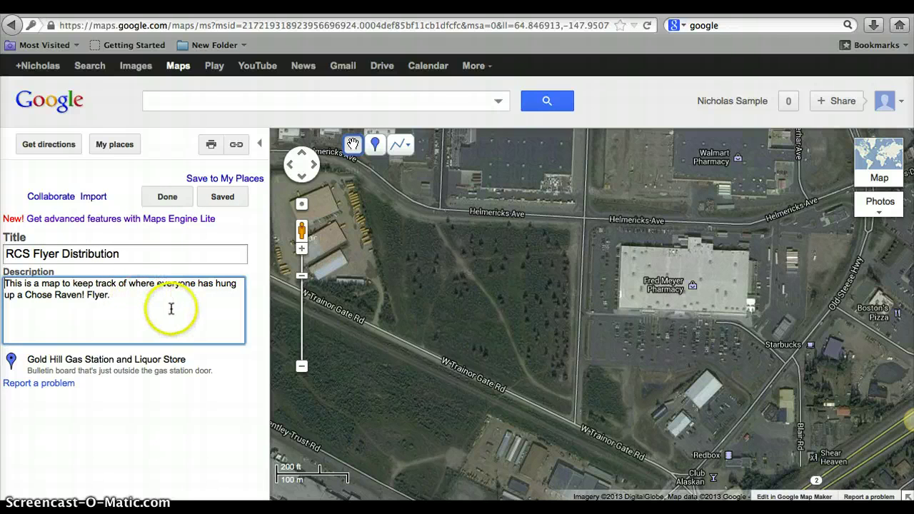
left_click(376, 145)
key("Up")
key("Up")
key("Up")
key("Up")
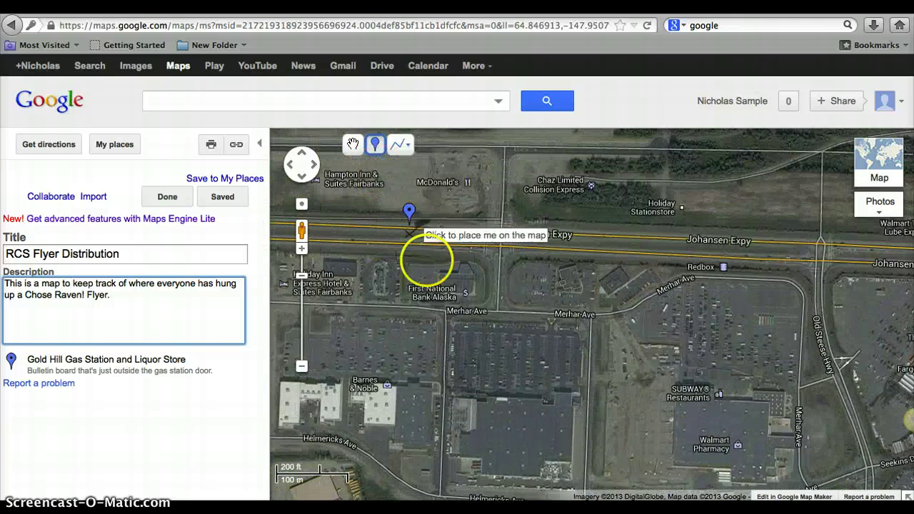
left_click_drag(646, 448, 631, 300)
left_click(604, 291)
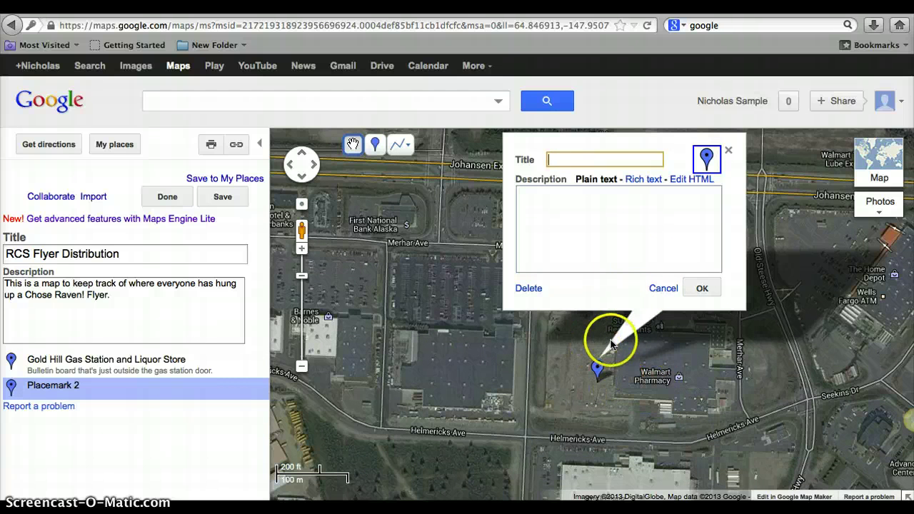
left_click(653, 290)
- Pan back to Fred Meyer and pick up a new placemark to place
left_click_drag(630, 418, 529, 167)
left_click_drag(593, 319, 647, 331)
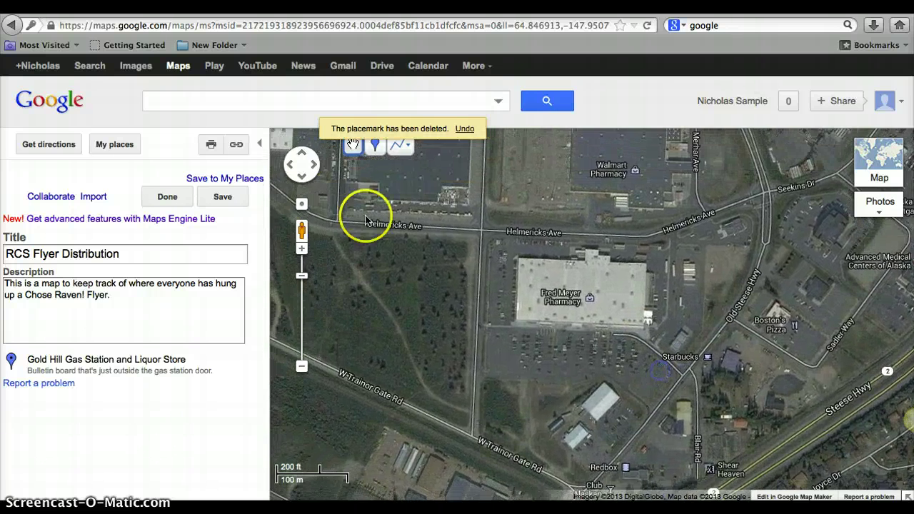
left_click(376, 145)
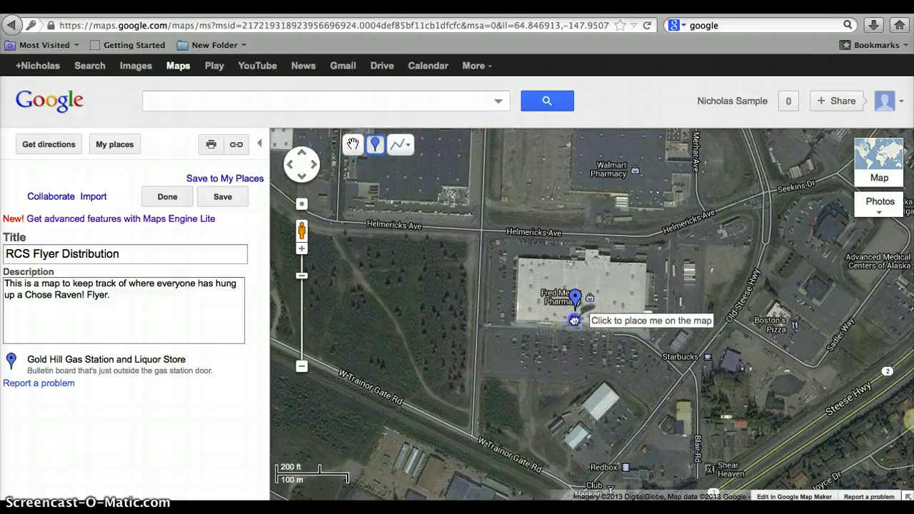
- Place a 'Fred Meyer Steese' marker on the store, described 'Bulletin Board in the hollway by the restrooms'
left_click(575, 319)
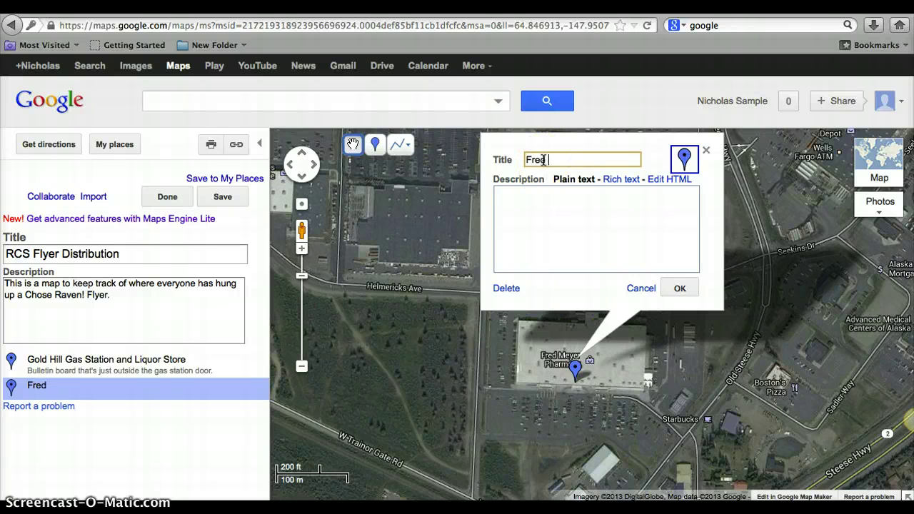
type("yer Stese")
key("BackSpace")
key("BackSpace")
type("se")
key("BackSpace")
key("BackSpace")
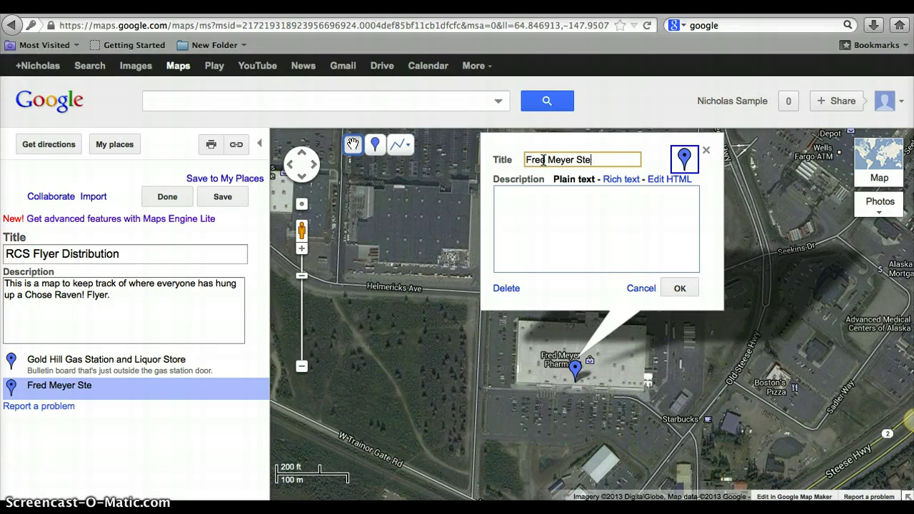
type("ese")
left_click(551, 250)
type("Bulletin B")
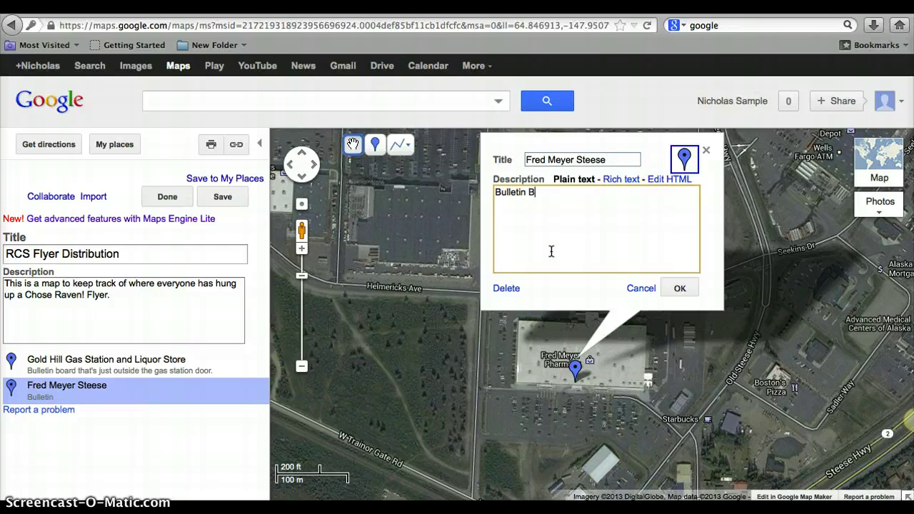
type("oard in the ho")
type("llway by the restrooms.")
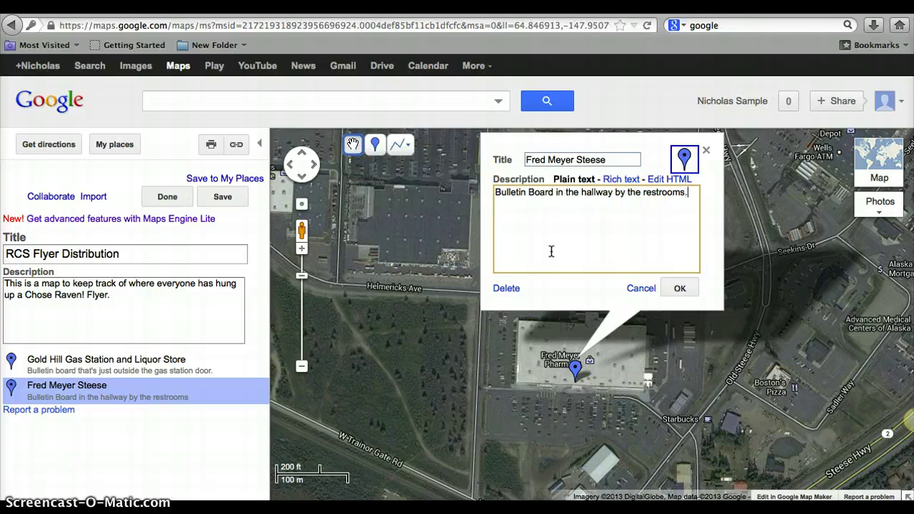
left_click(671, 290)
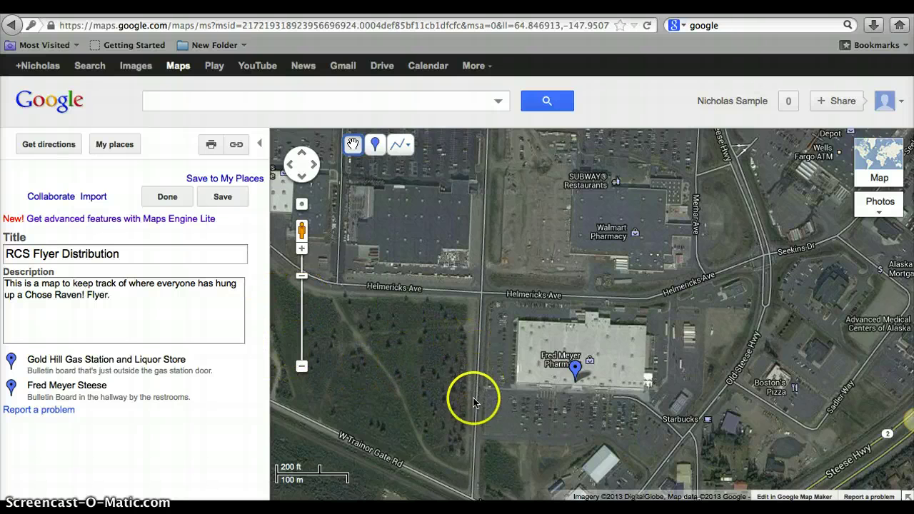
- Save the RCS Flyer Distribution map, then recenter the view on the Fred Meyer Steese pin
left_click_drag(473, 389, 472, 327)
left_click(224, 198)
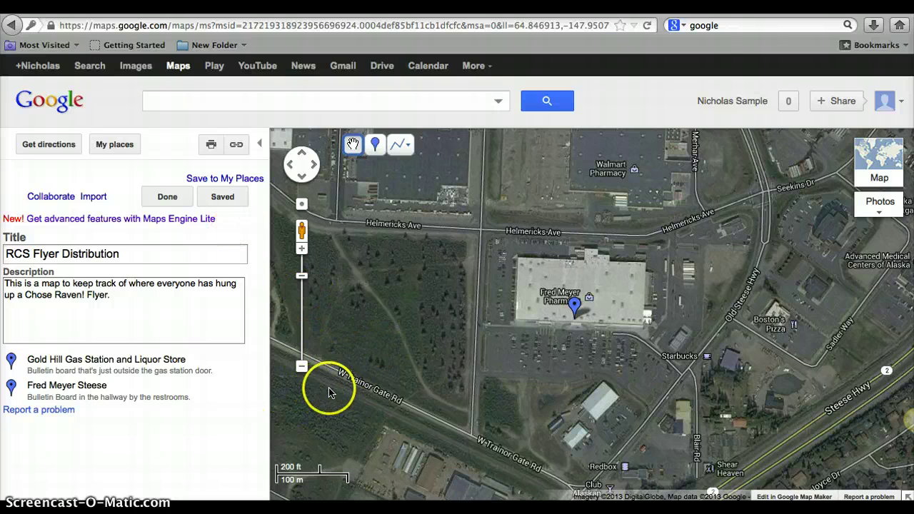
left_click_drag(498, 348, 419, 390)
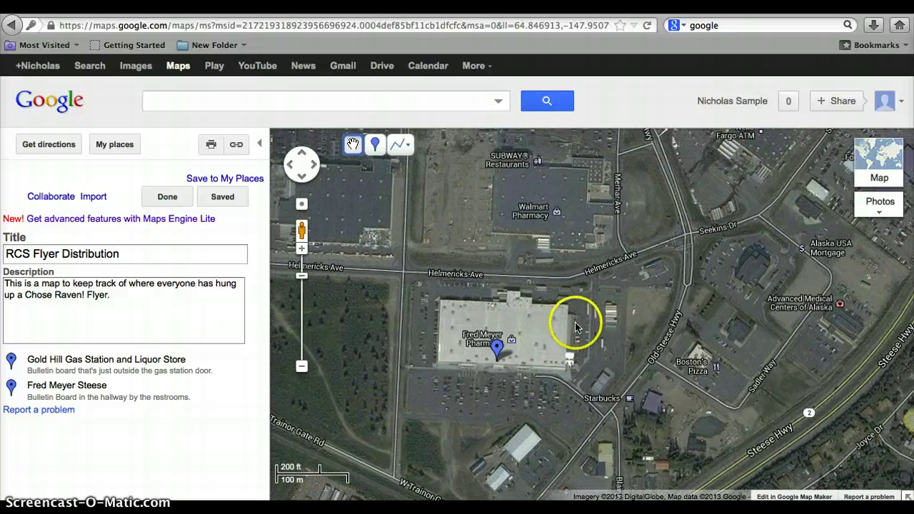